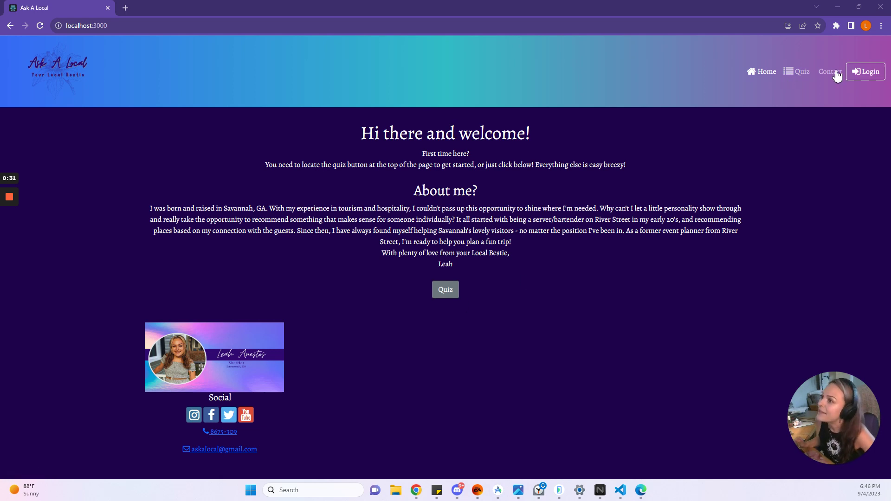
Step: Start the quiz, answering Honeymoon and entering age 27
click(802, 72)
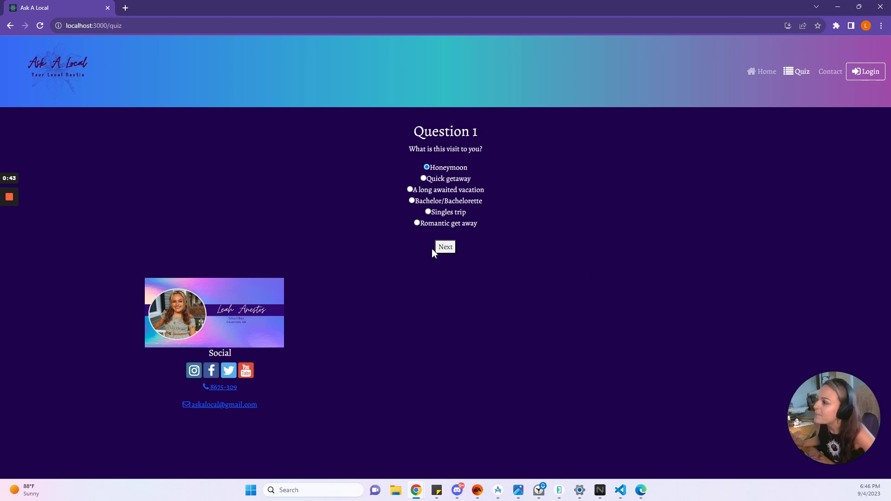
click(443, 250)
click(438, 170)
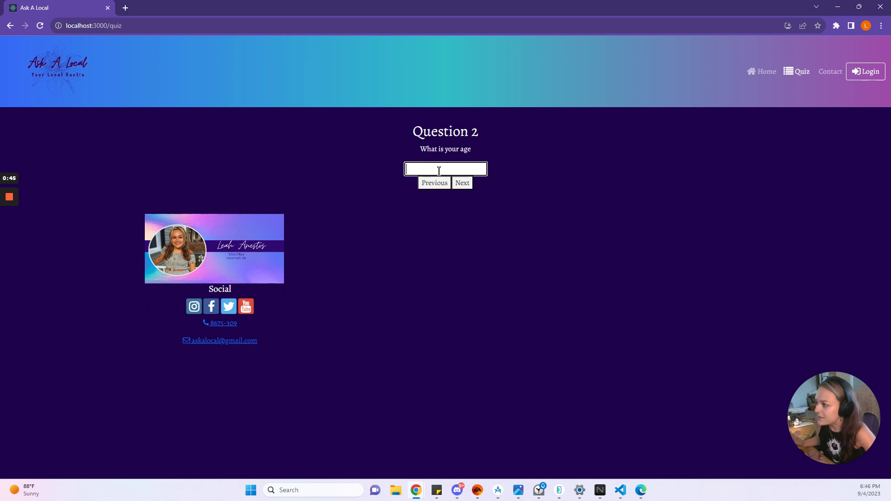
click(461, 184)
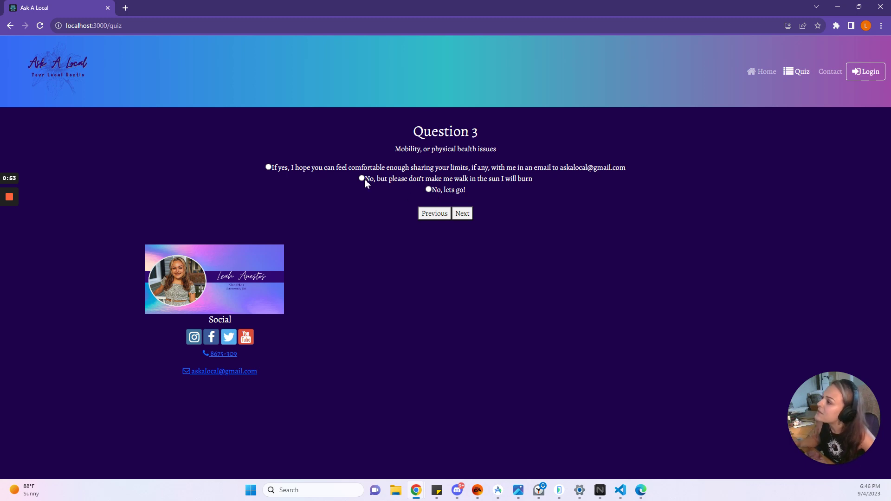
Step: Answer yes to having visited Savannah, 10+ years ago, and choose 'I like sober fun'
click(463, 213)
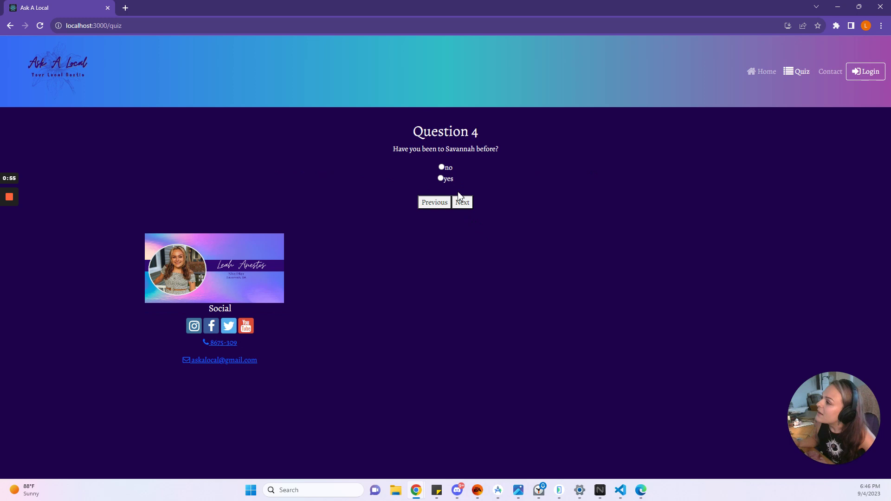
click(441, 179)
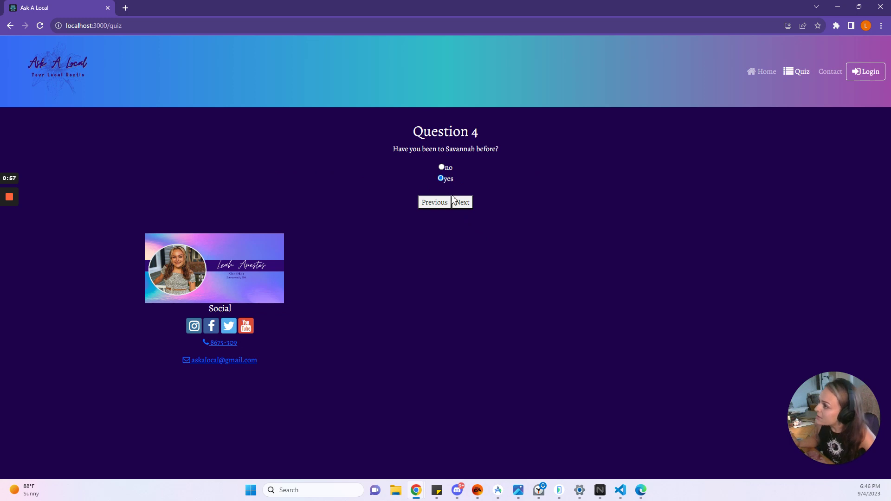
click(462, 202)
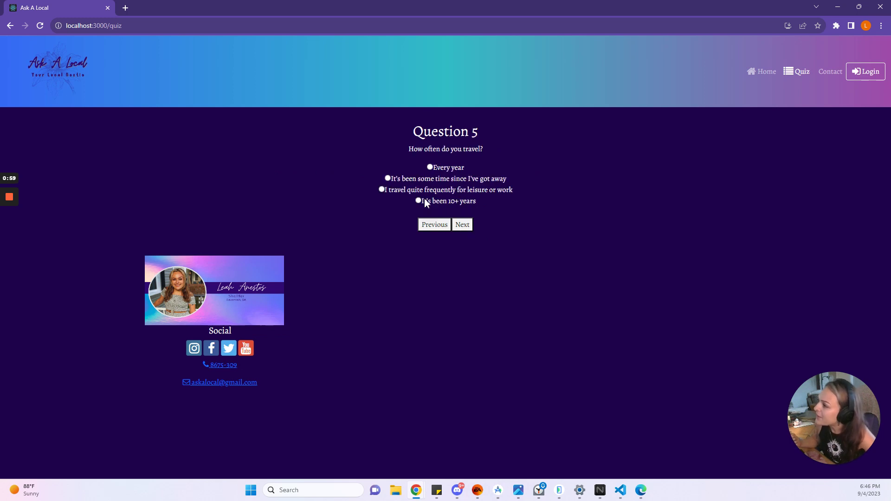
click(419, 200)
click(462, 224)
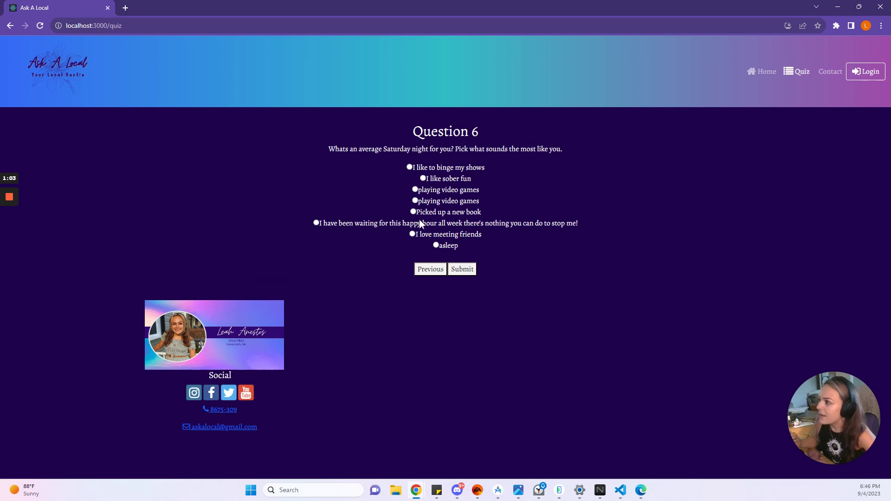
click(423, 179)
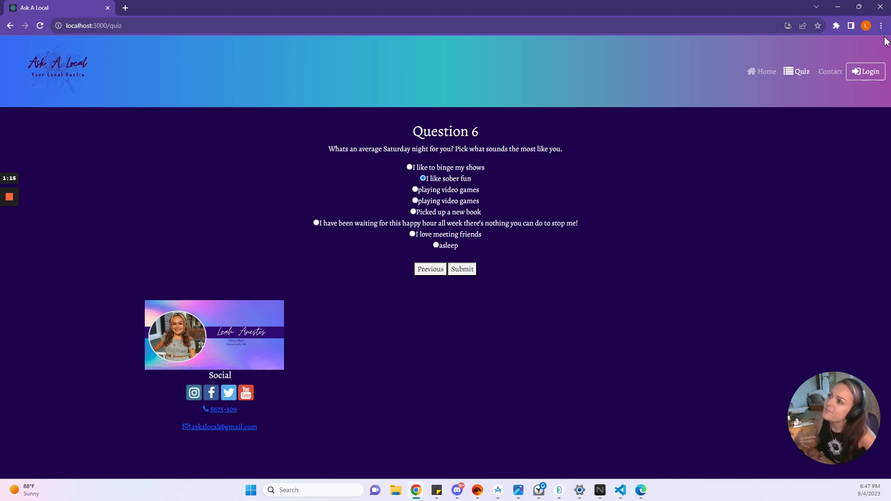
Step: Show the Contact form, focus its First Name and Feedback fields, then bring up the login dialog
click(828, 71)
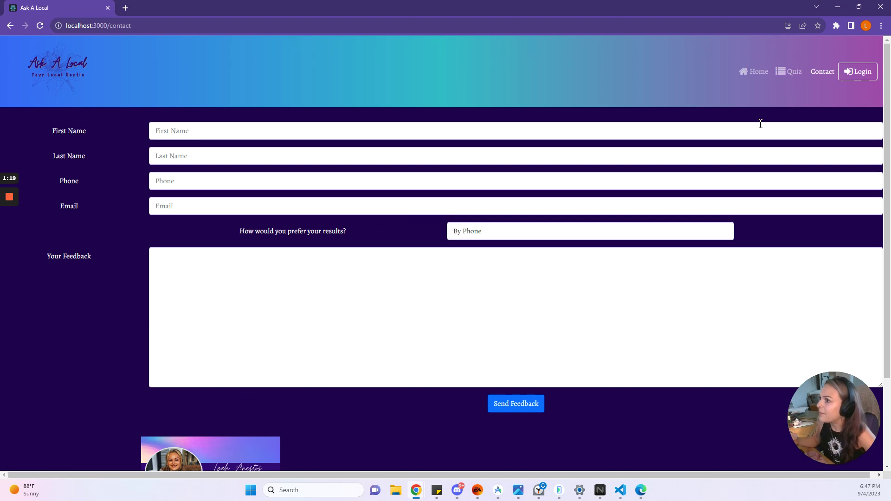
click(795, 71)
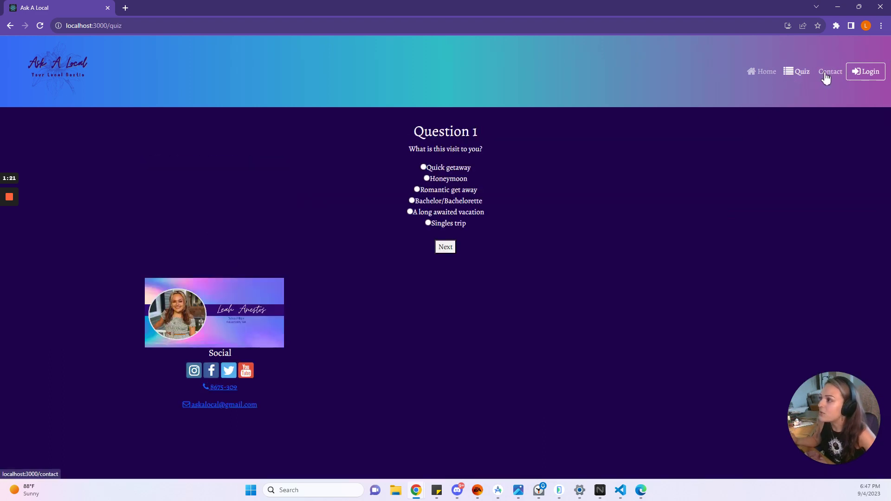
click(829, 71)
click(515, 132)
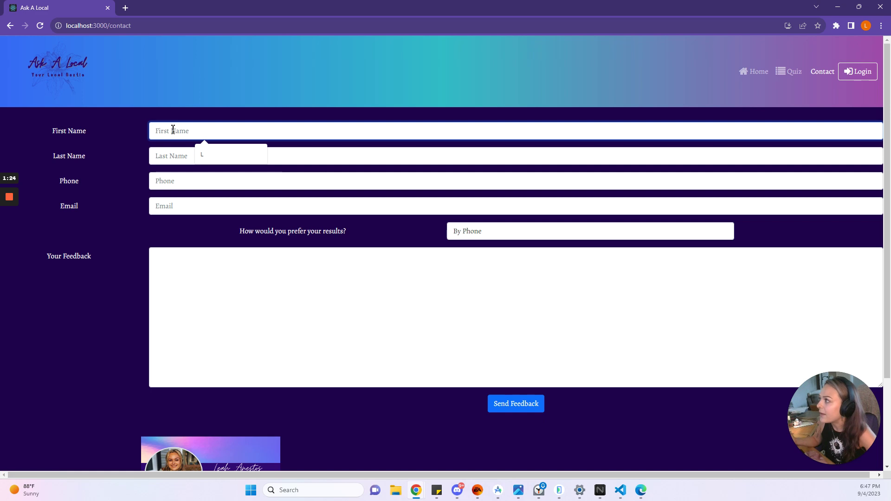
click(261, 288)
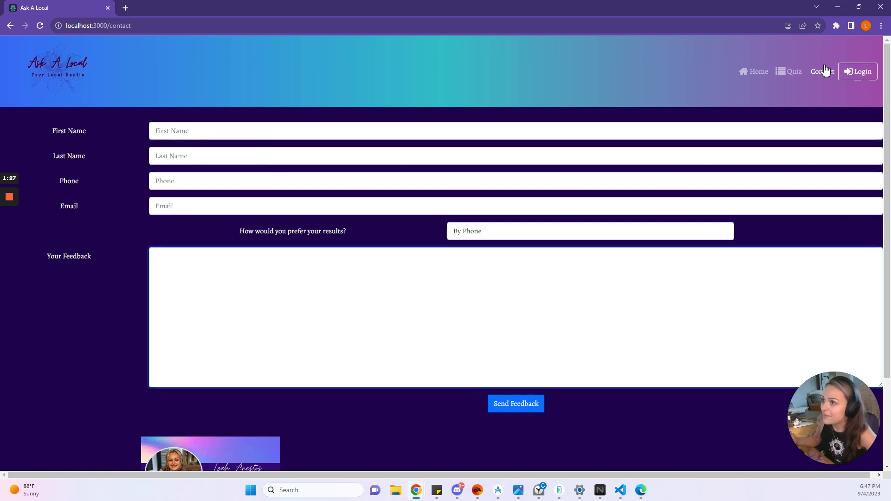
click(848, 71)
Step: Enter the username and password in the login modal and submit to reach the dashboard
click(376, 112)
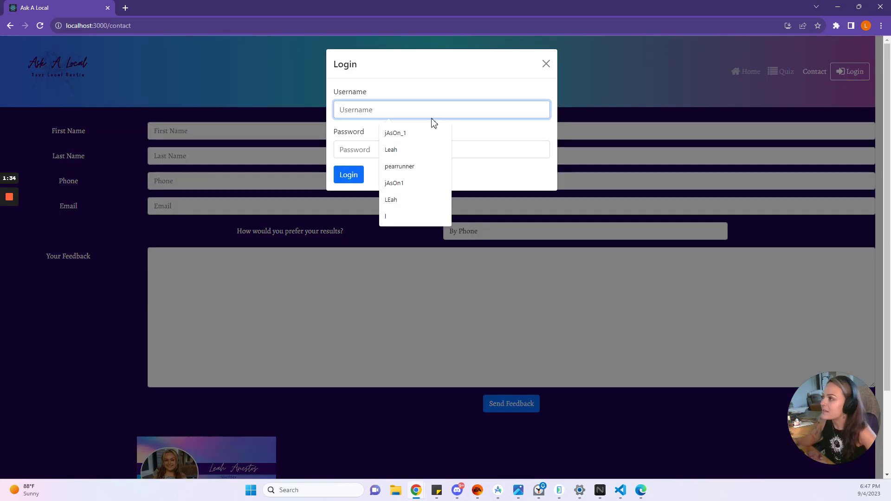
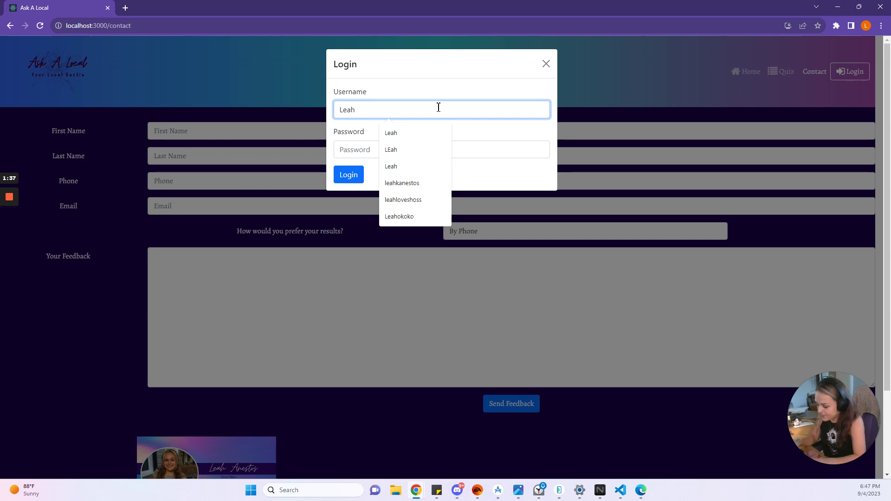
click(449, 151)
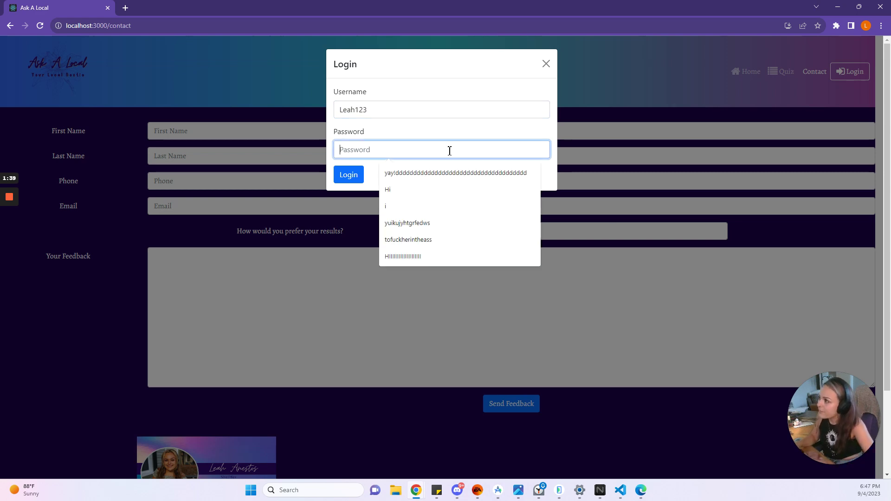
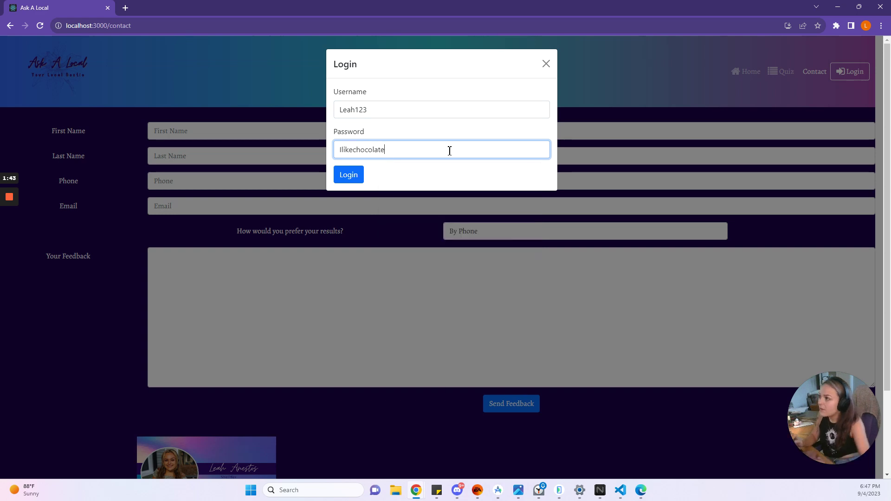
click(349, 175)
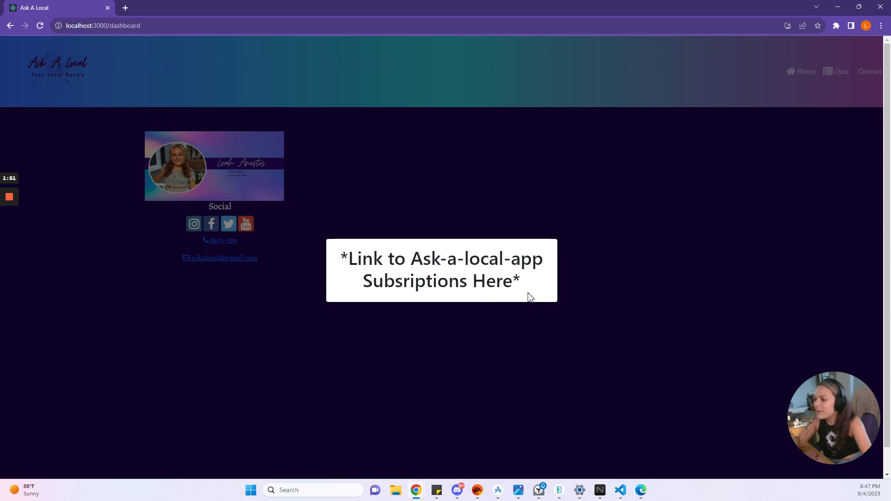
drag(529, 297, 337, 245)
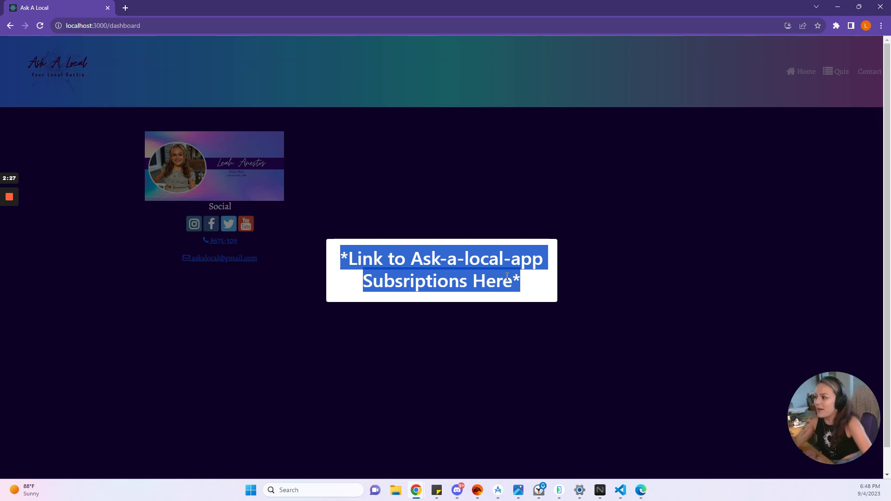
click(624, 445)
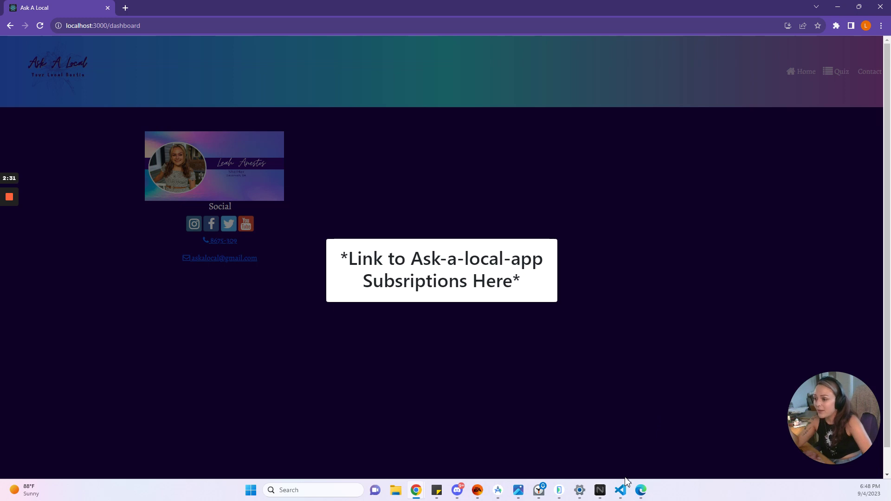
triple_click(523, 275)
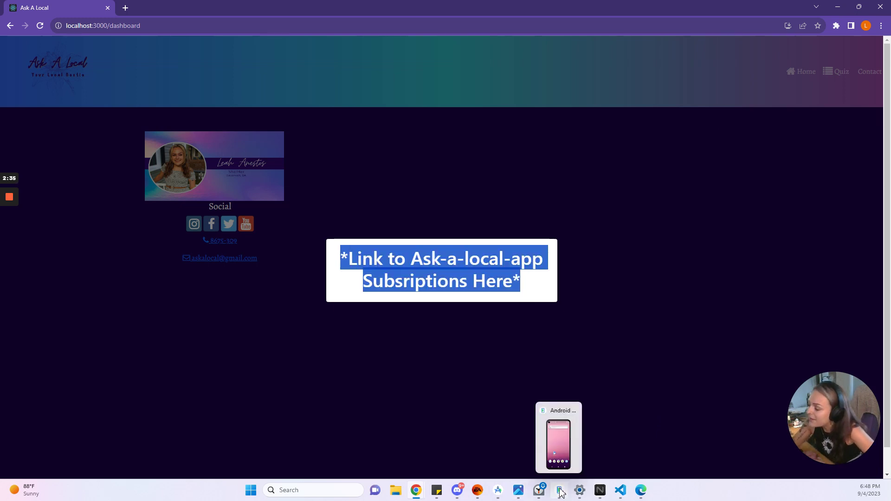
mouse_move(620, 490)
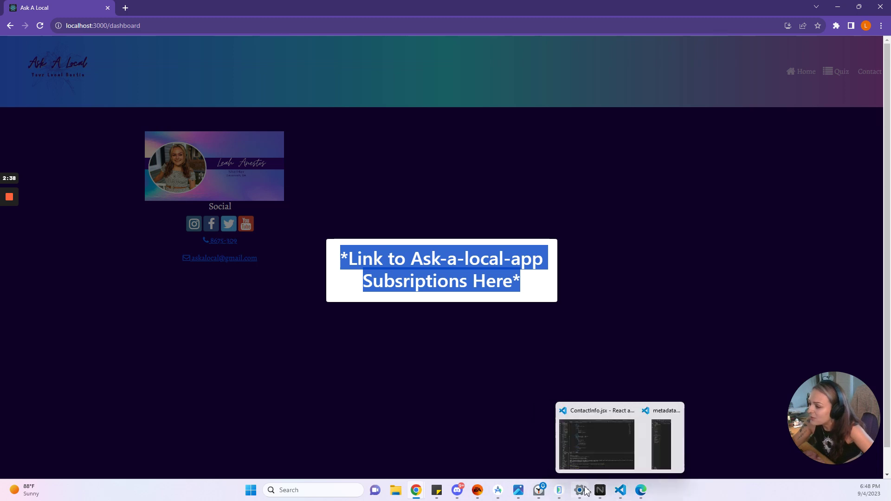
click(622, 490)
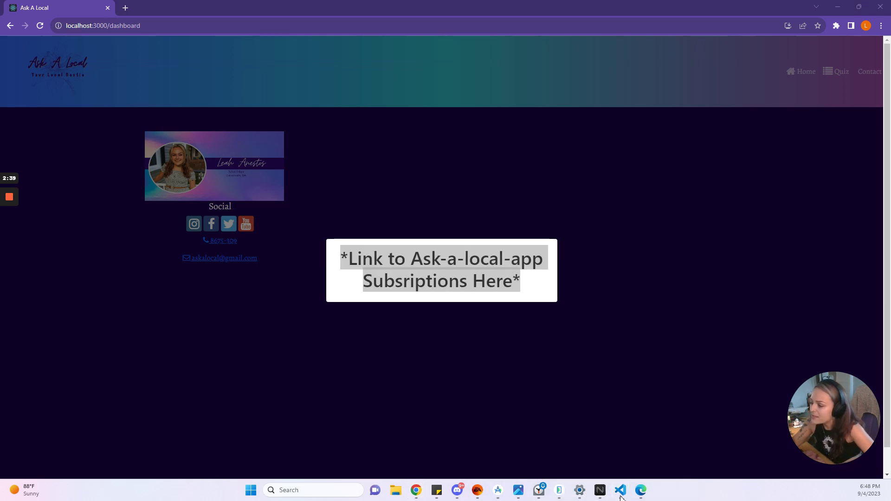
Step: Widen the todoList VS Code window and run 'npm run android' in the terminal
click(656, 436)
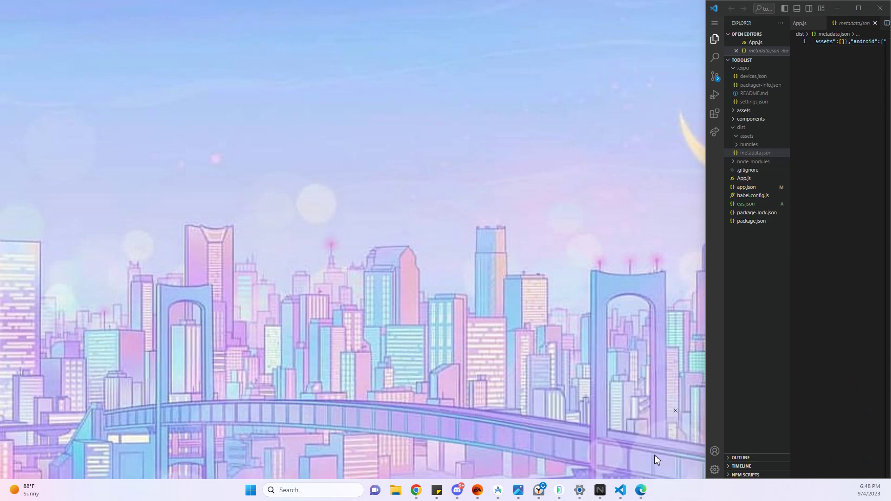
drag(706, 406, 373, 375)
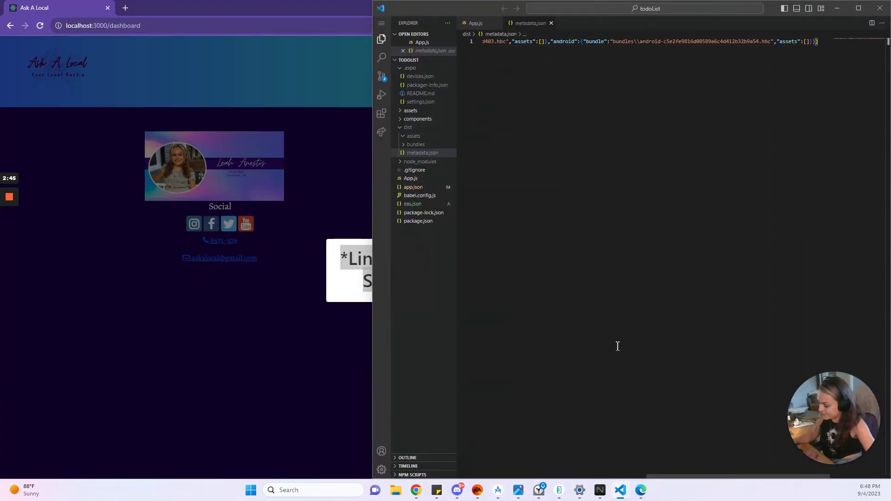
key(ctrl+grave)
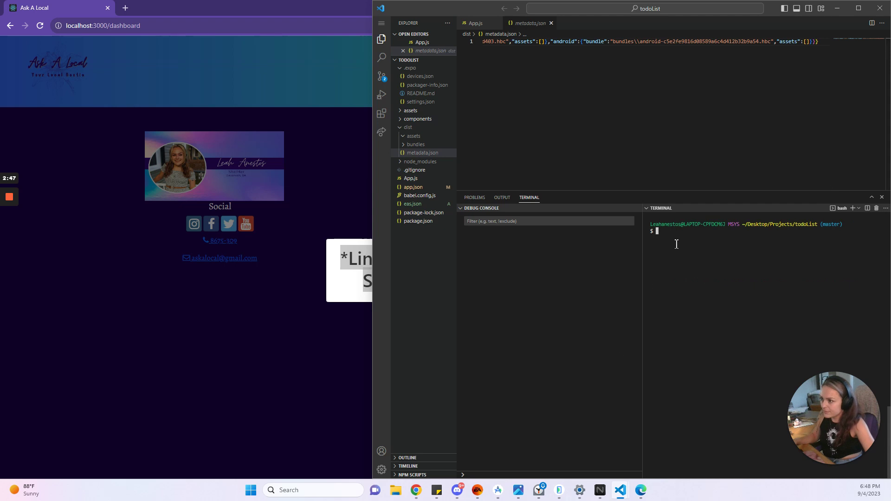
text(npm run android)
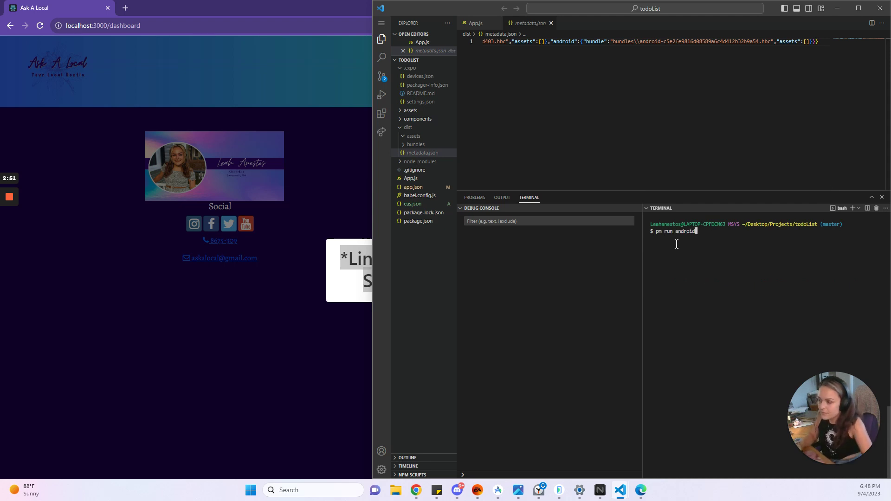
key(Left)
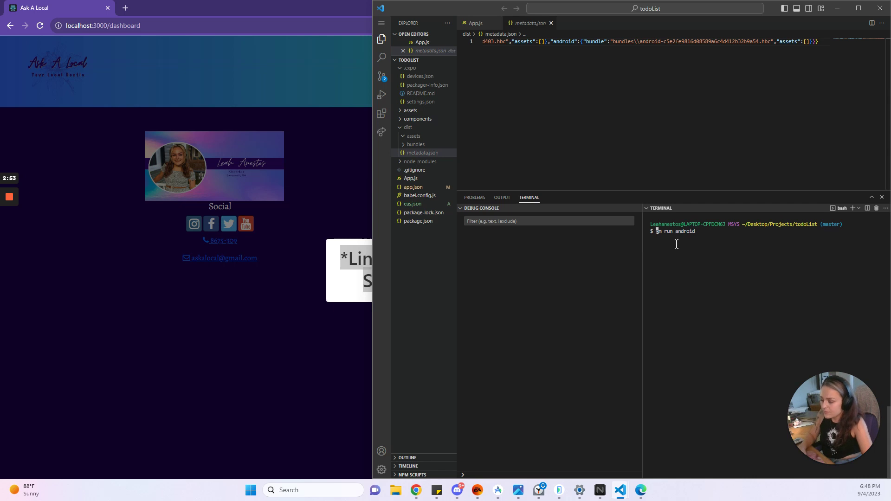
text(p)
key(Return)
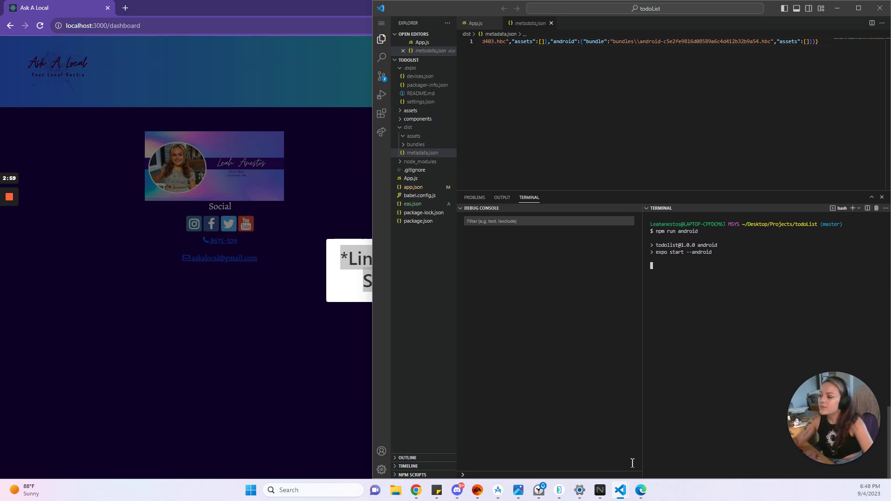
click(559, 490)
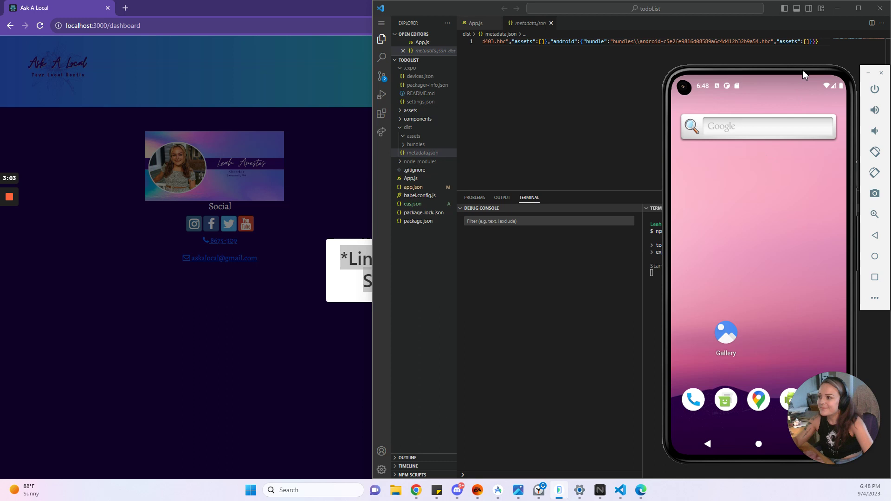
Step: Reposition the emulator, close the Expo developer menu, and focus the task input
drag(803, 70, 810, 89)
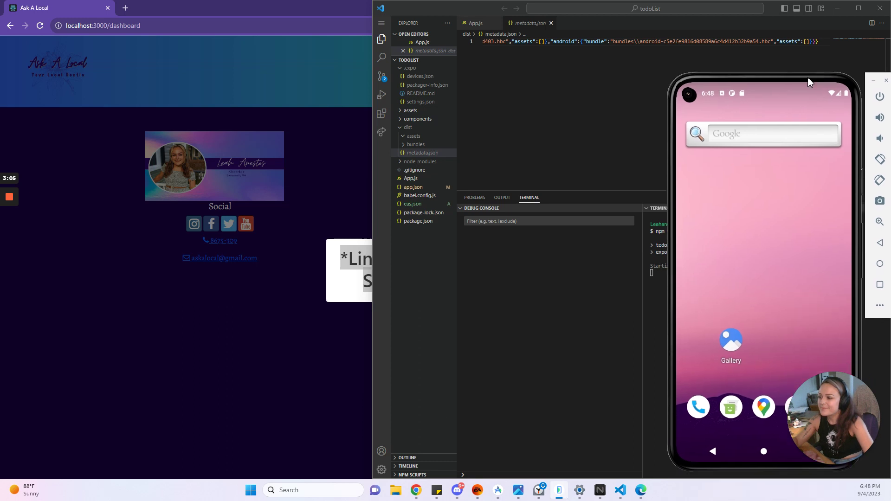
drag(807, 78, 535, 60)
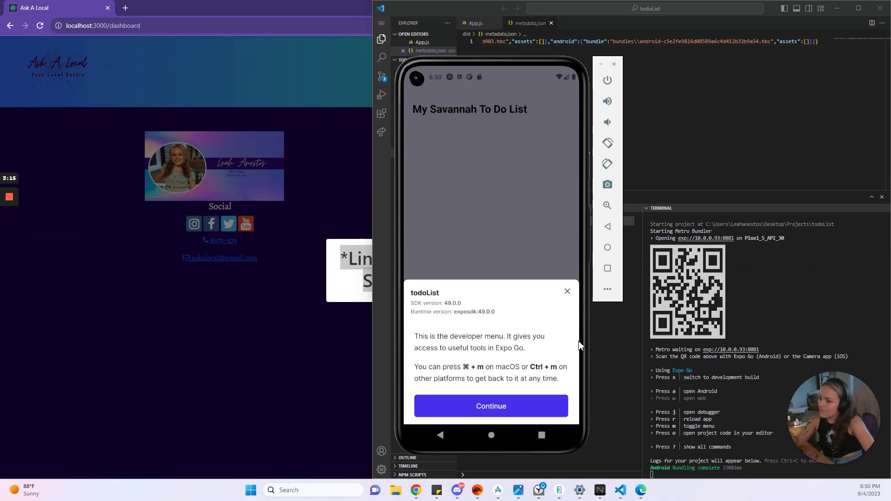
click(568, 292)
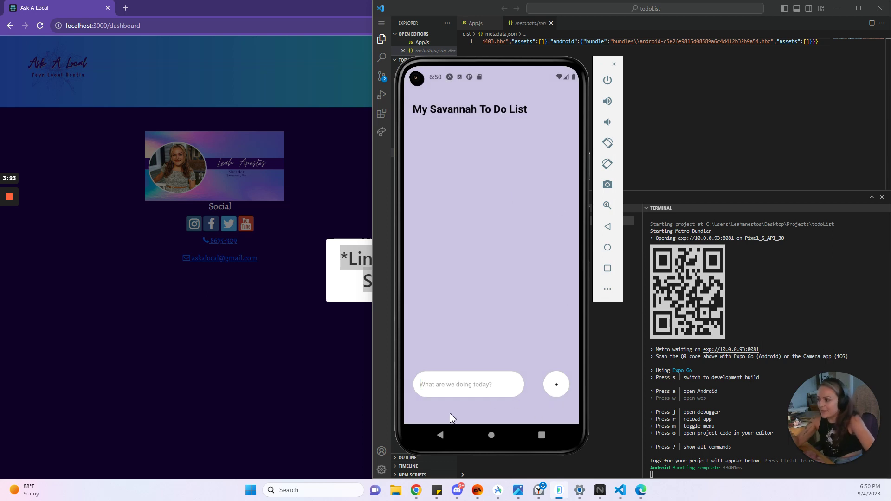
click(440, 393)
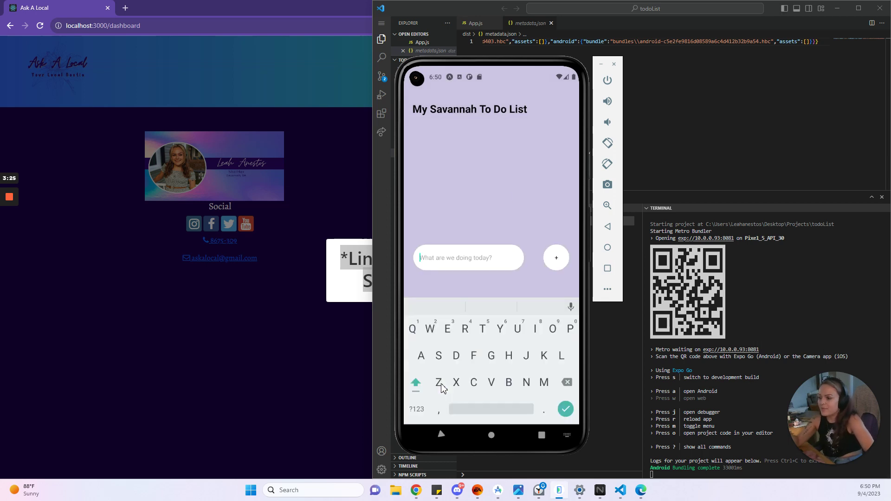
Step: Type 'Icecream' on the on-screen keyboard and add it as a task
click(561, 355)
click(568, 382)
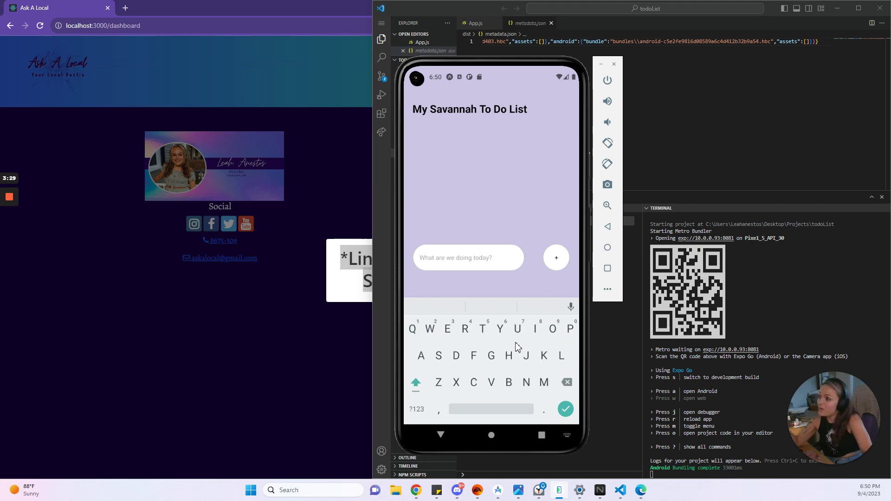
click(534, 329)
click(474, 381)
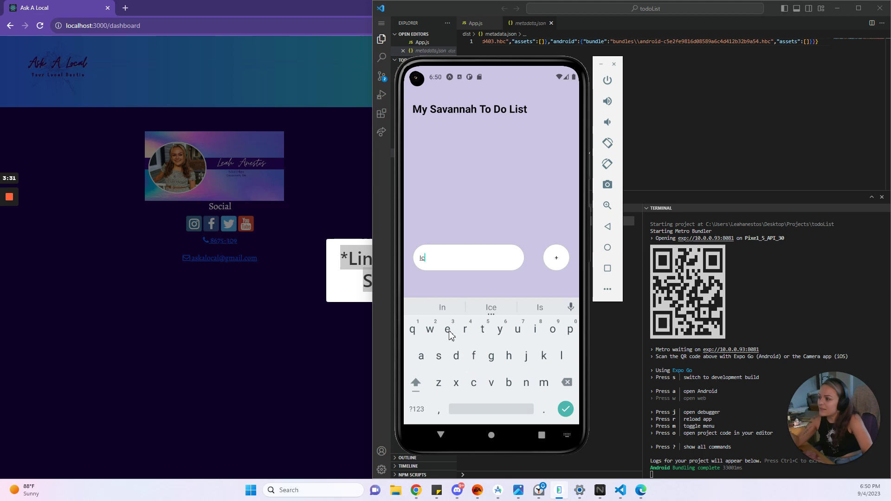
click(447, 330)
click(474, 382)
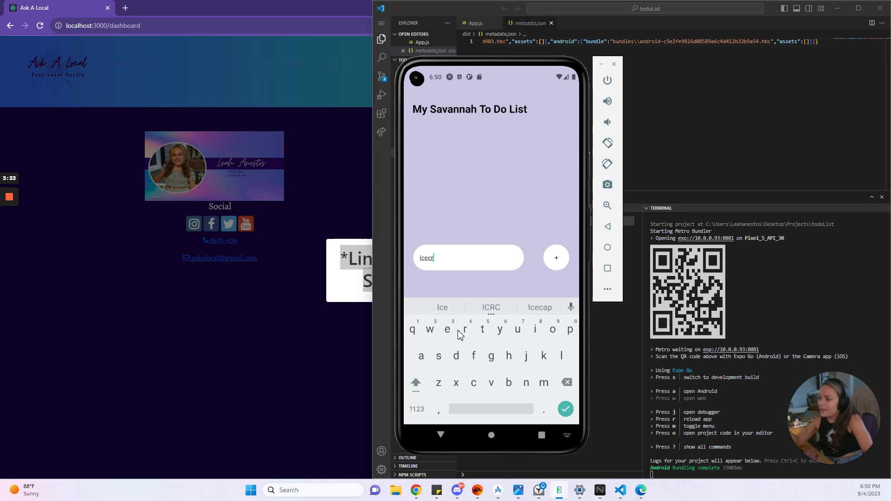
click(447, 329)
click(421, 356)
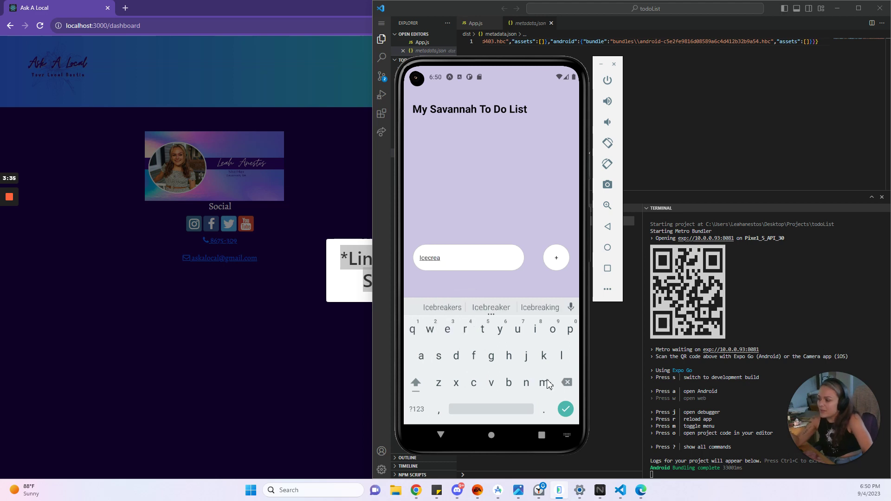
click(544, 383)
click(565, 409)
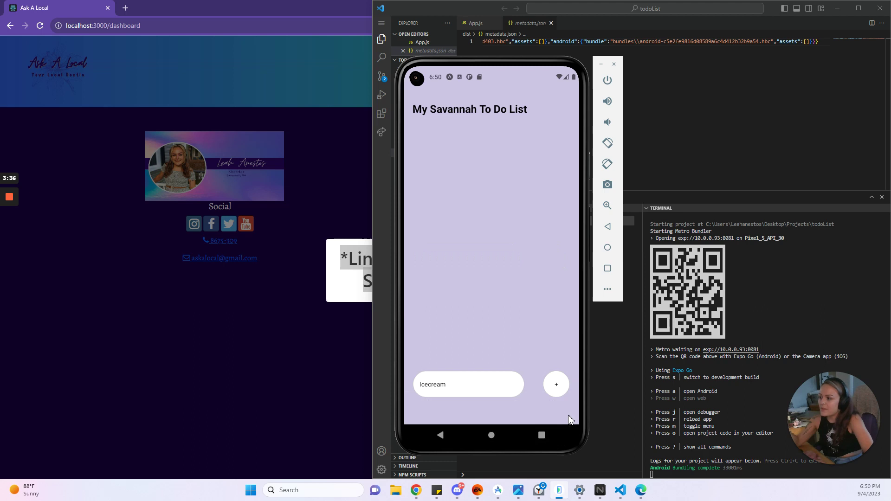
click(556, 384)
mouse_move(491, 62)
mouse_down()
mouse_move(620, 109)
mouse_move(689, 118)
mouse_up()
Step: Hide the emulator, narrow VS Code, and bring the Ask A Local dashboard in Chrome forward
click(382, 77)
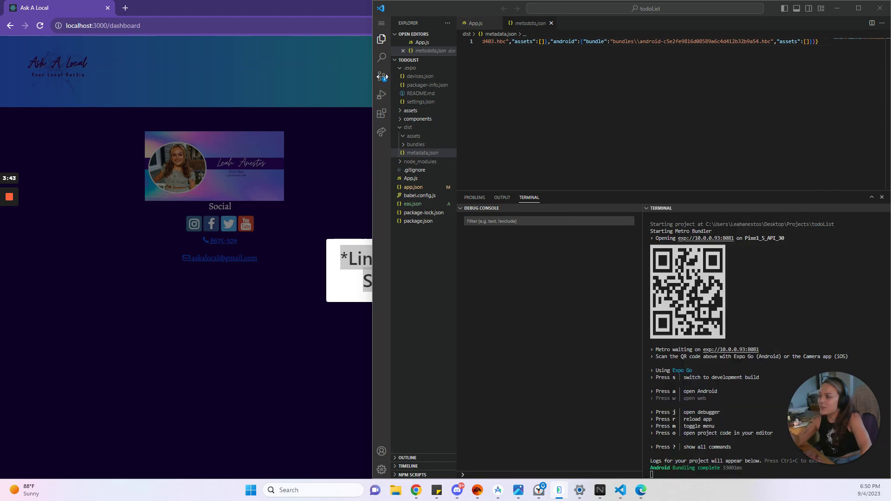
drag(374, 279, 707, 278)
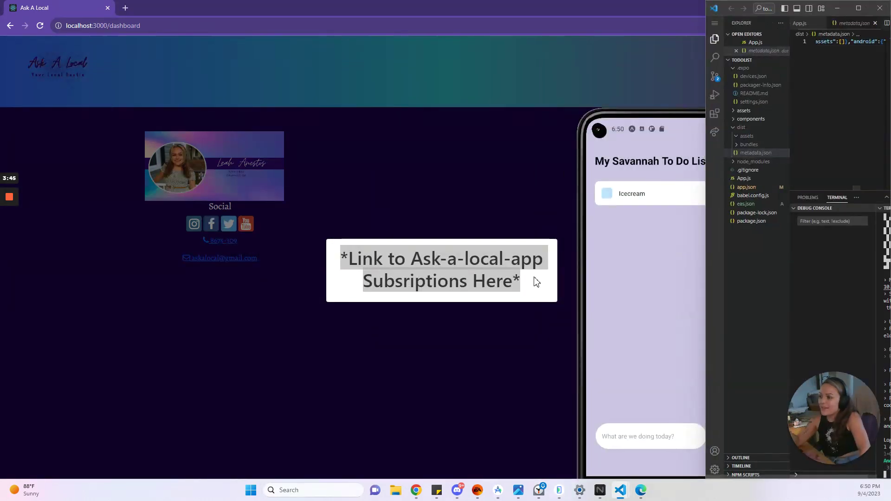
click(537, 282)
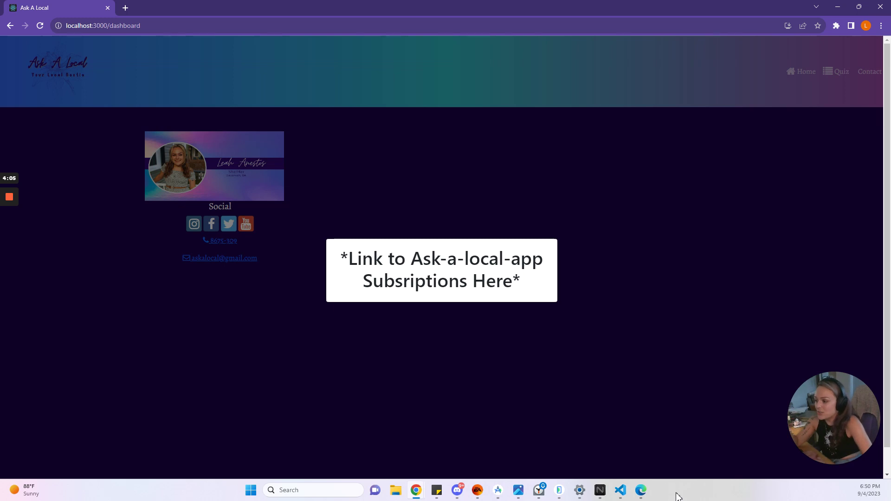
Step: Maximize the ask-a-local VS Code window and shrink the terminal panel
mouse_move(619, 490)
click(595, 444)
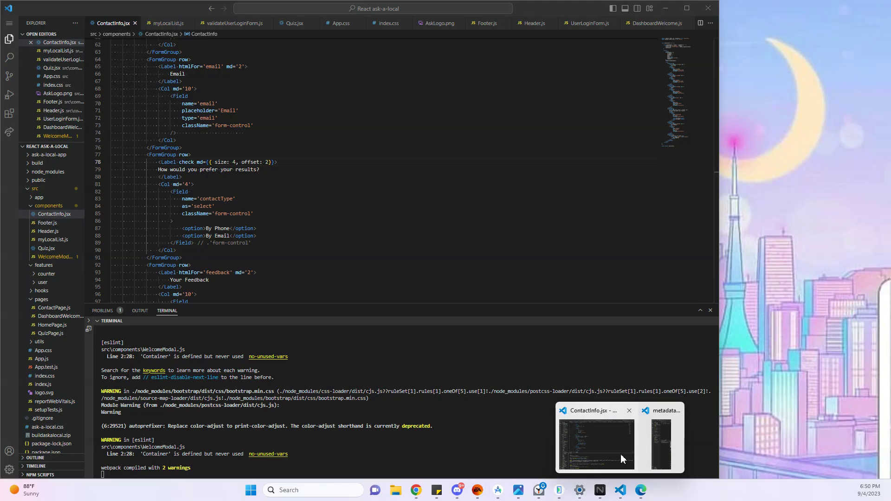
click(685, 9)
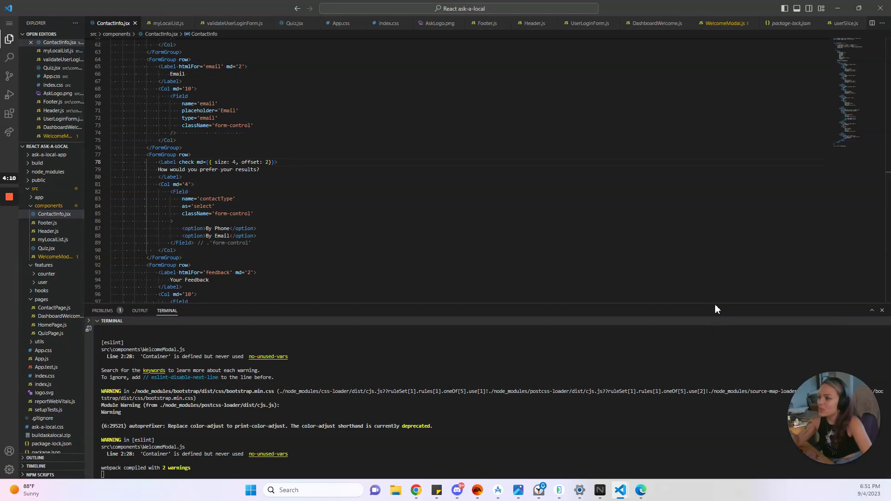
drag(715, 305, 723, 425)
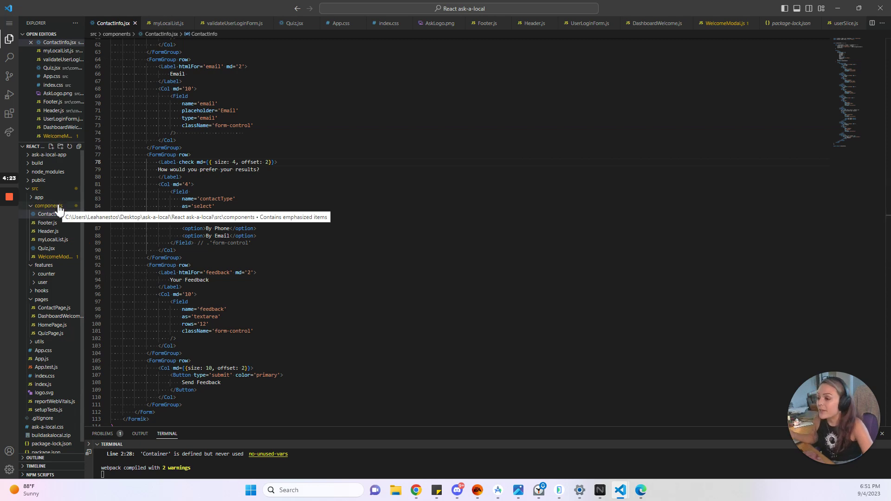
Step: Browse the folders and ContactInfo form code, then open hooks/useQuiz.jsx
click(60, 208)
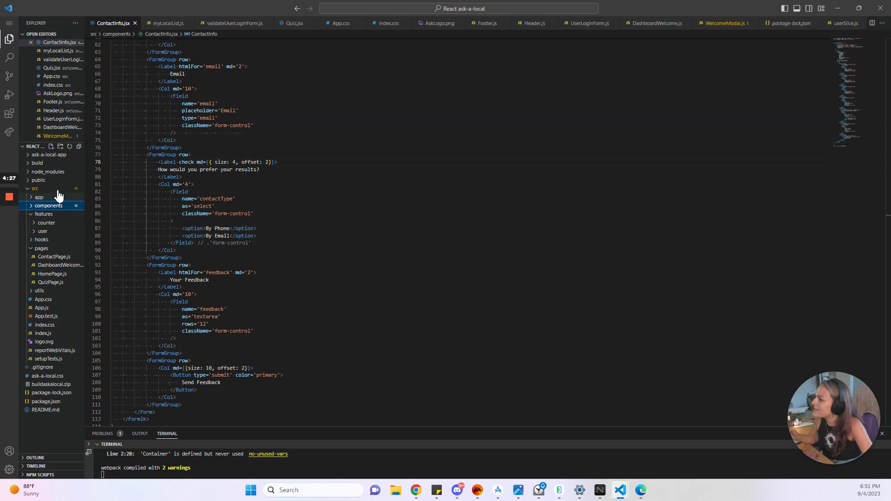
click(58, 190)
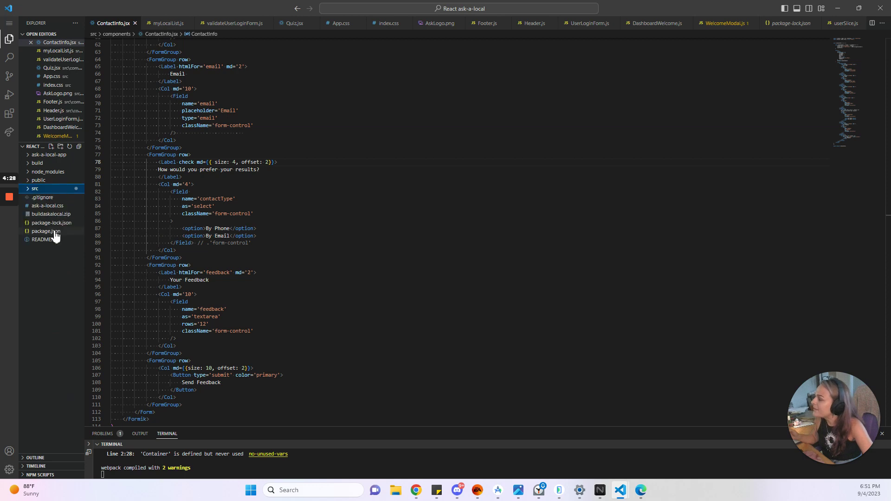
click(55, 191)
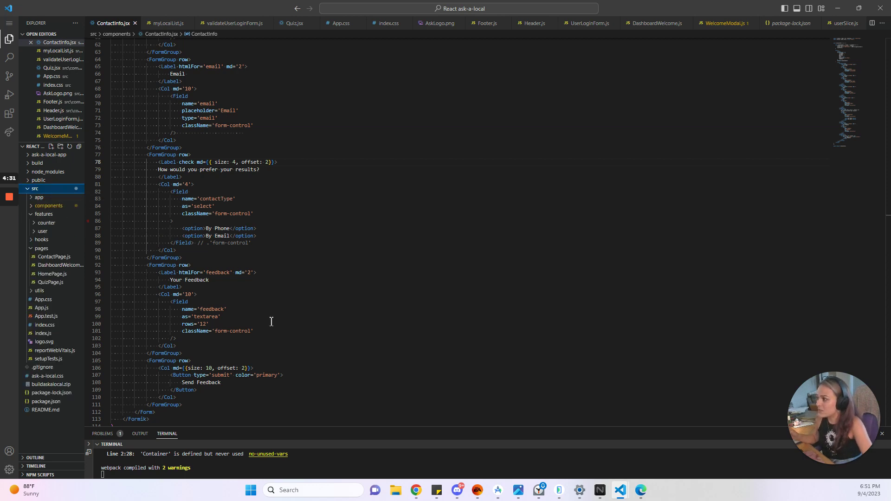
scroll(296, 397, down, 2)
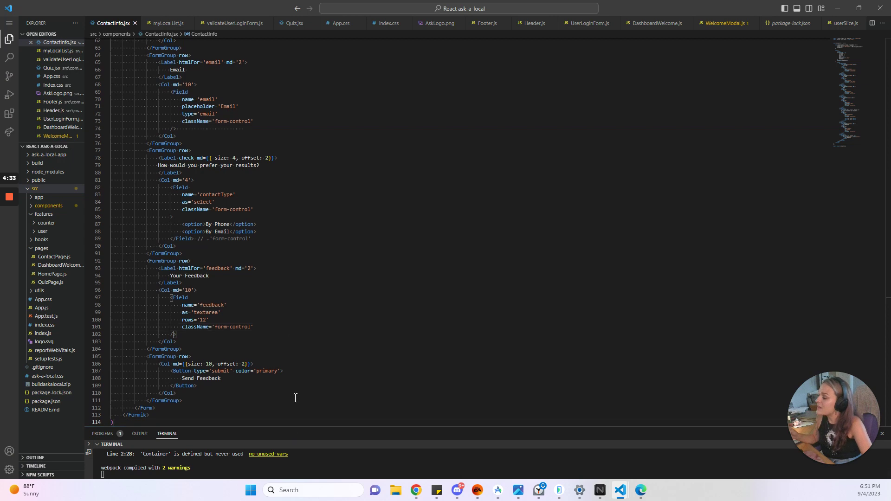
shift+click(295, 395)
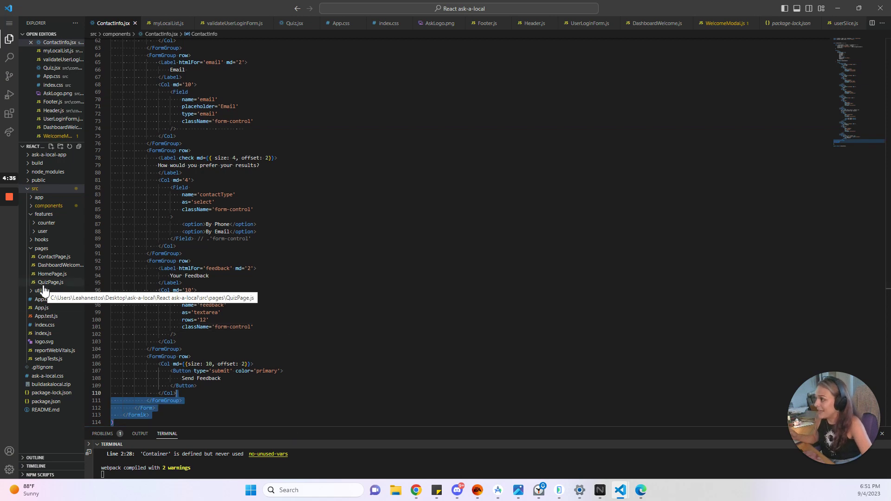
click(42, 240)
click(50, 249)
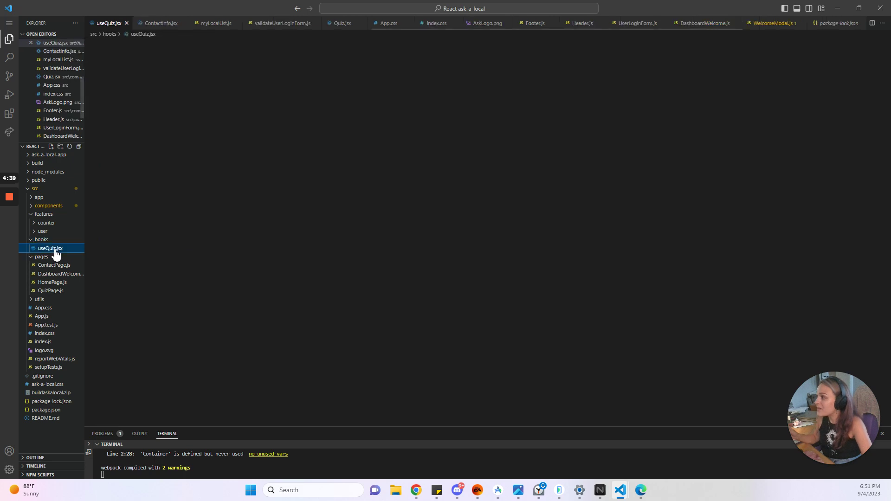
scroll(265, 195, down, 5)
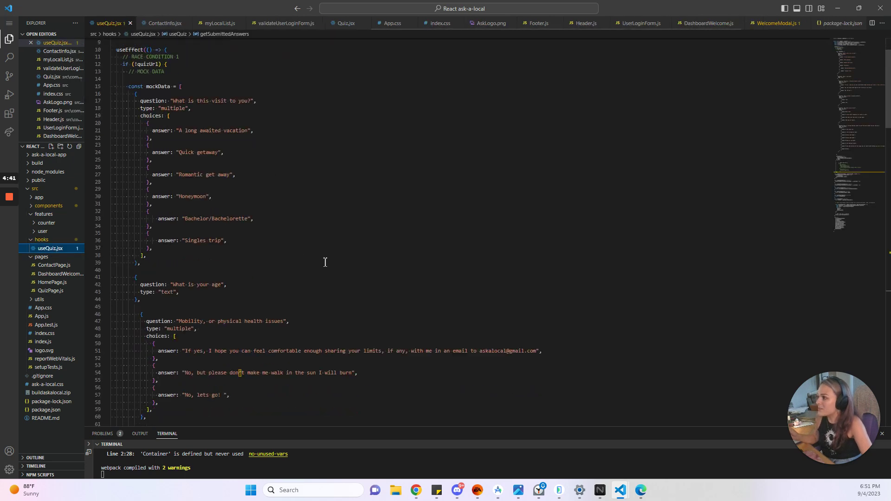
scroll(314, 264, down, 5)
scroll(334, 293, down, 5)
scroll(353, 298, down, 5)
scroll(352, 298, down, 5)
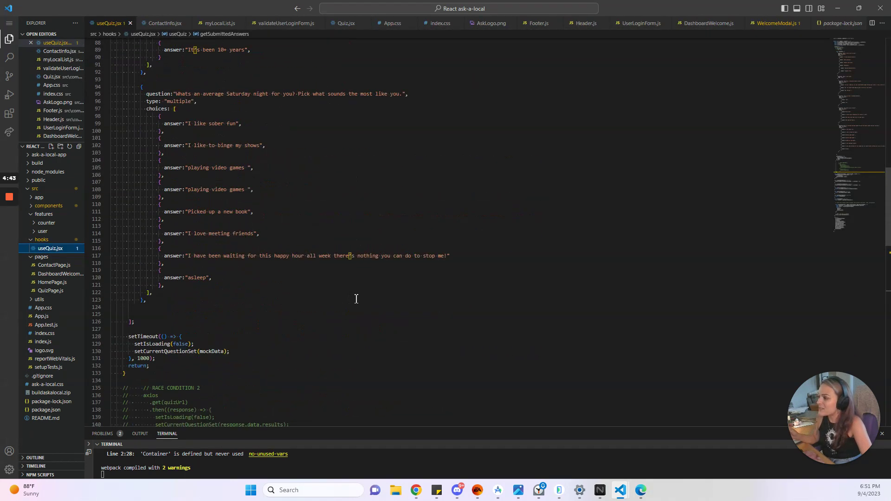
scroll(353, 298, down, 3)
scroll(355, 299, down, 5)
scroll(358, 299, down, 3)
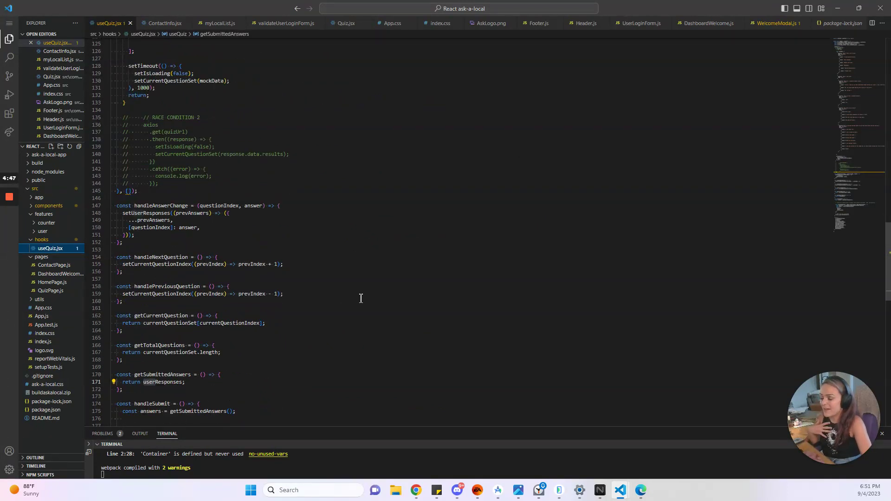
scroll(361, 299, down, 3)
scroll(360, 299, down, 3)
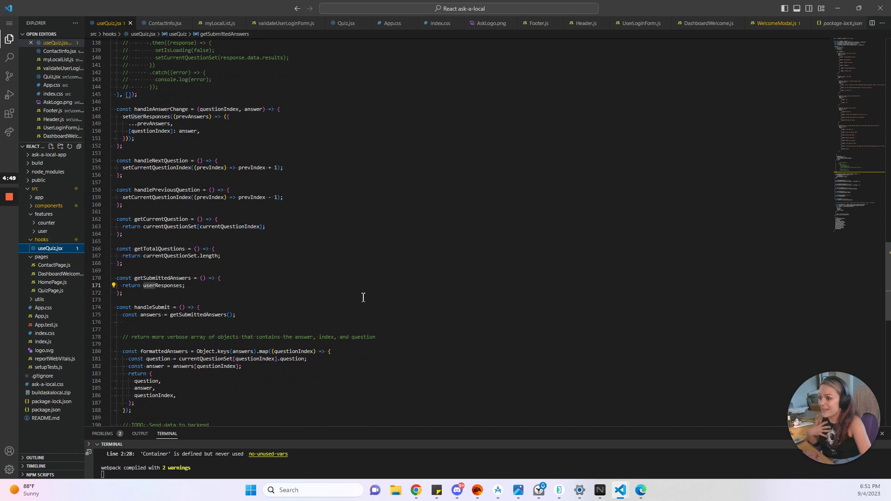
Step: Point out getSubmittedAnswers in useQuiz.jsx, then open ContactPage.js and DashboardWelcome.js
click(246, 283)
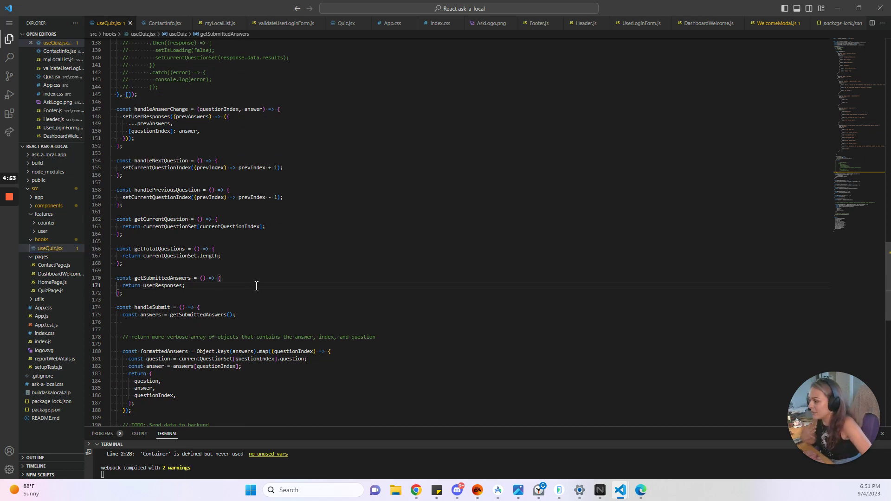
scroll(256, 286, up, 1)
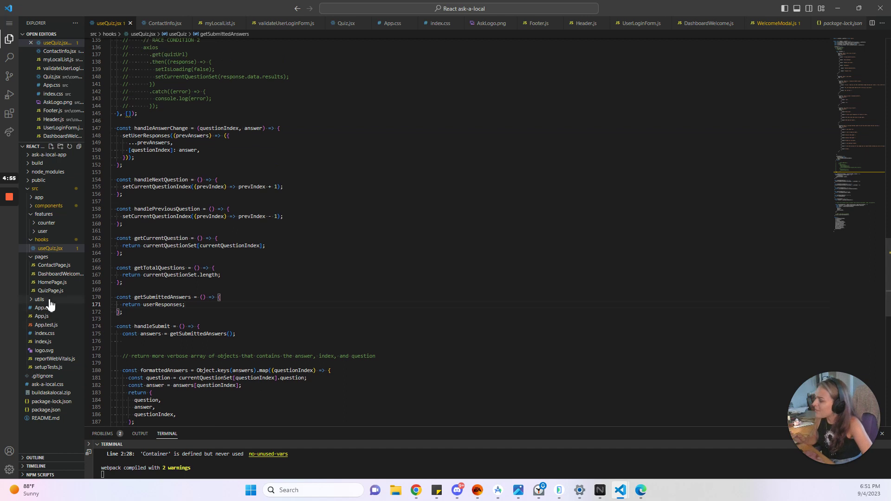
click(55, 265)
click(61, 273)
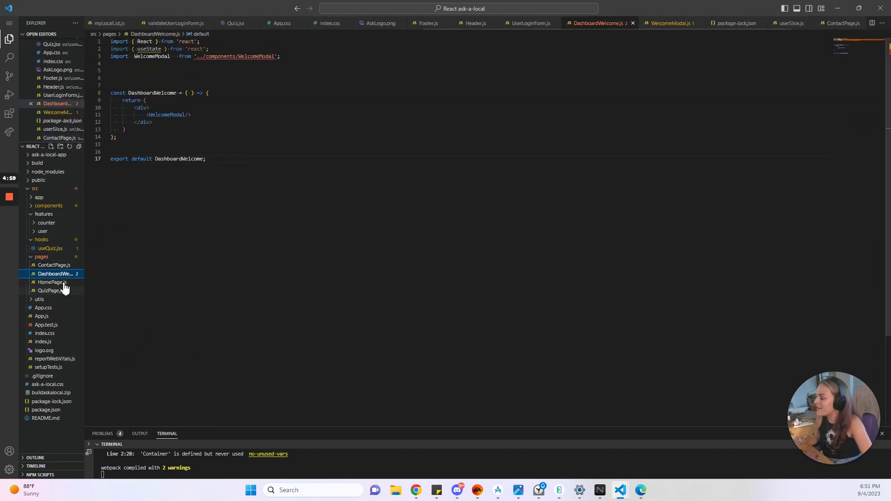
Step: View ContactPage.js, switch back to useQuiz.jsx, and bring up the File menu commands
click(54, 265)
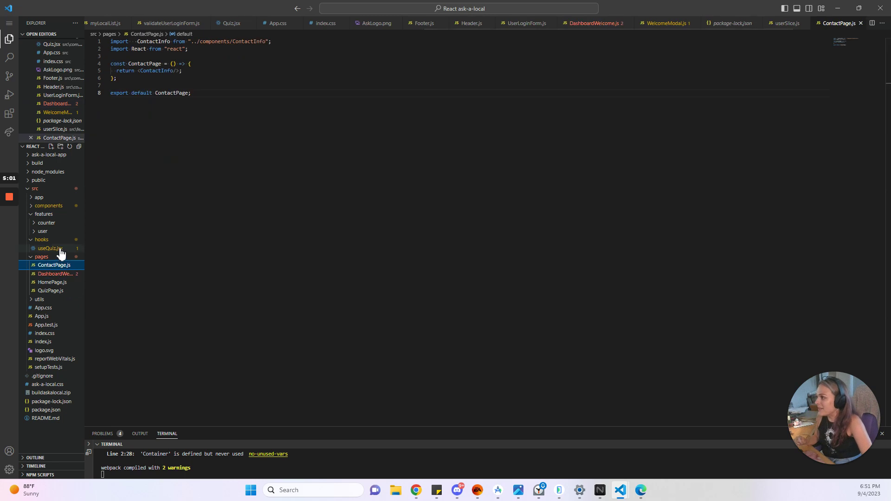
click(50, 249)
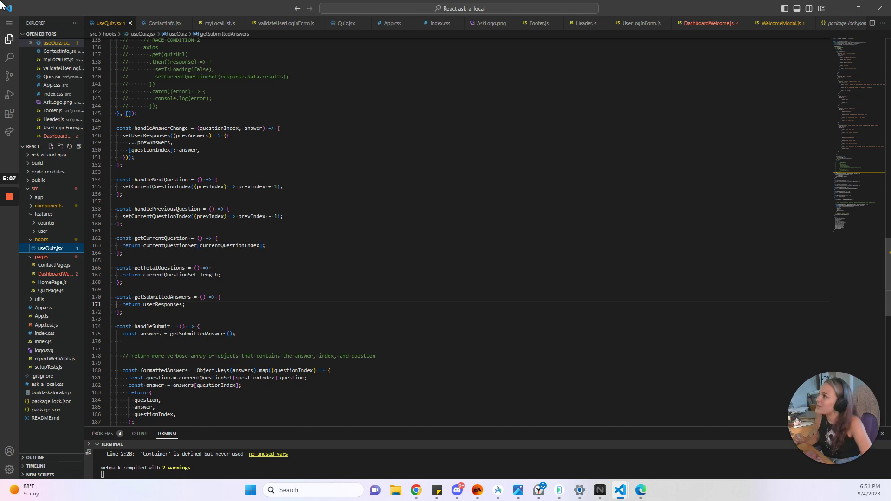
click(9, 23)
mouse_move(34, 22)
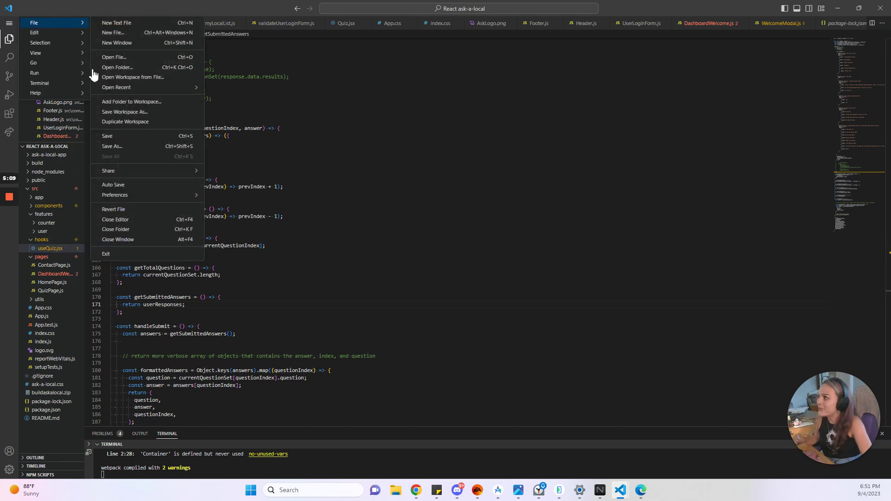